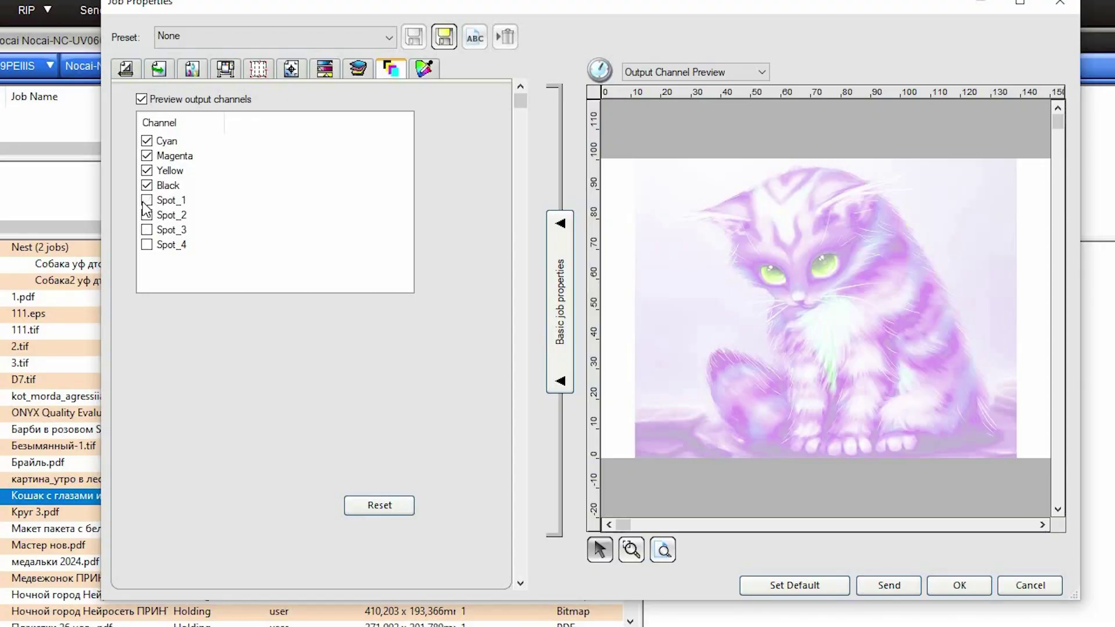
Create a 15 × 10 cm, 300 ppi, 8-bit CMYK document with transparent background and Coated FOGRA27.
left_click(147, 230)
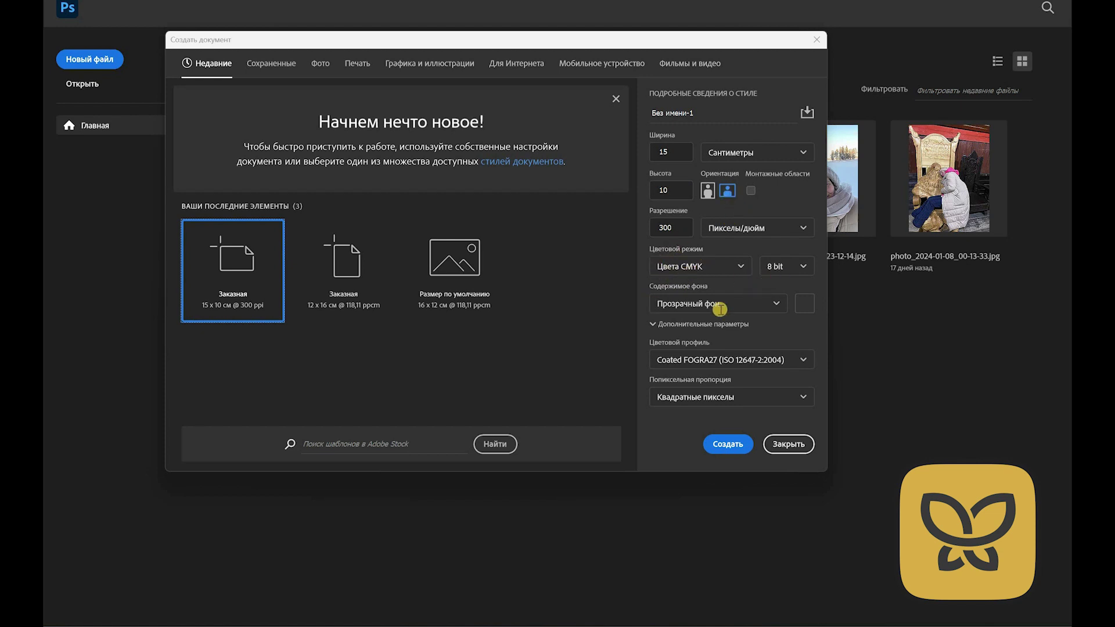
left_click(729, 445)
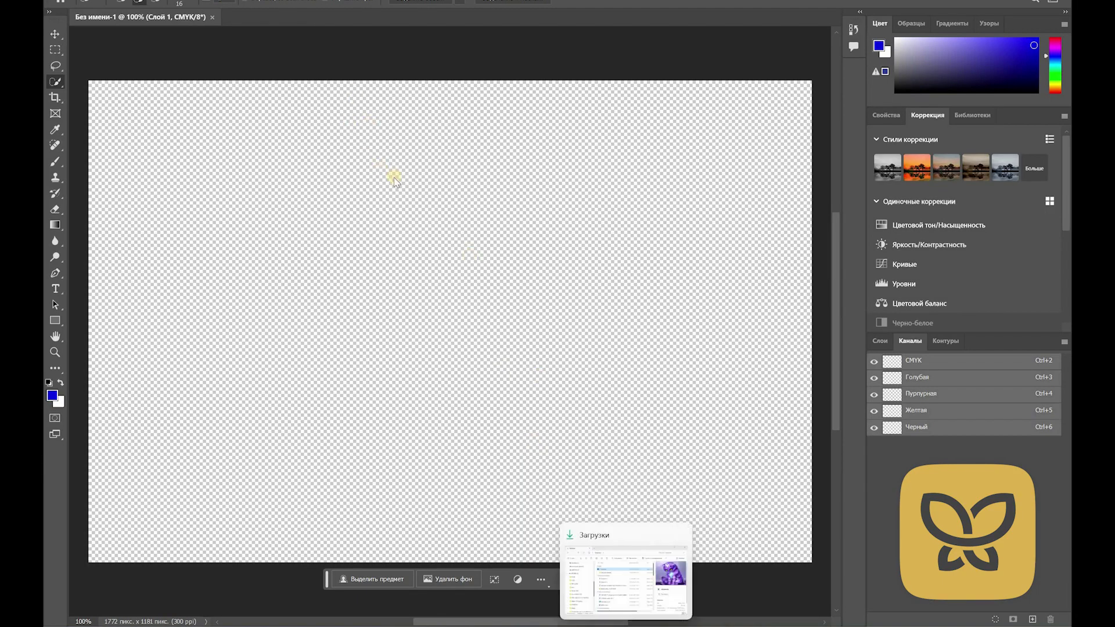
Drag the purple kitten picture from the Downloads folder onto the canvas and commit it.
left_click(622, 578)
left_click(451, 59)
mouse_move(633, 159)
left_mouse_down()
mouse_move(418, 290)
mouse_move(372, 291)
left_mouse_up()
left_click(512, 601)
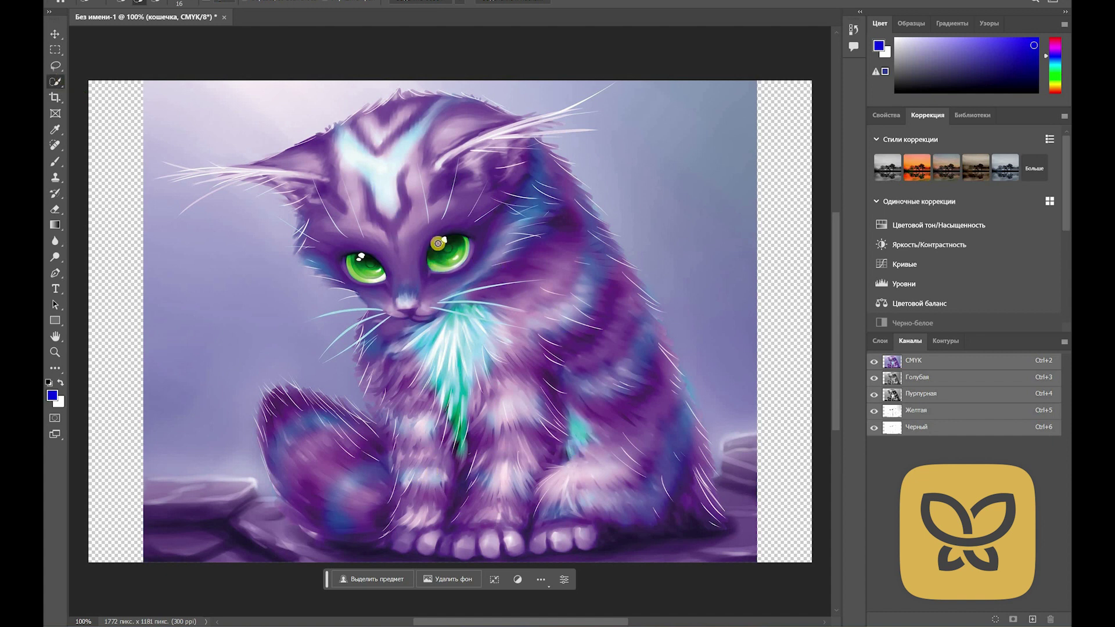
Quick-select both green eyes and start a New Spot Channel from the Channels panel menu.
left_click(371, 272)
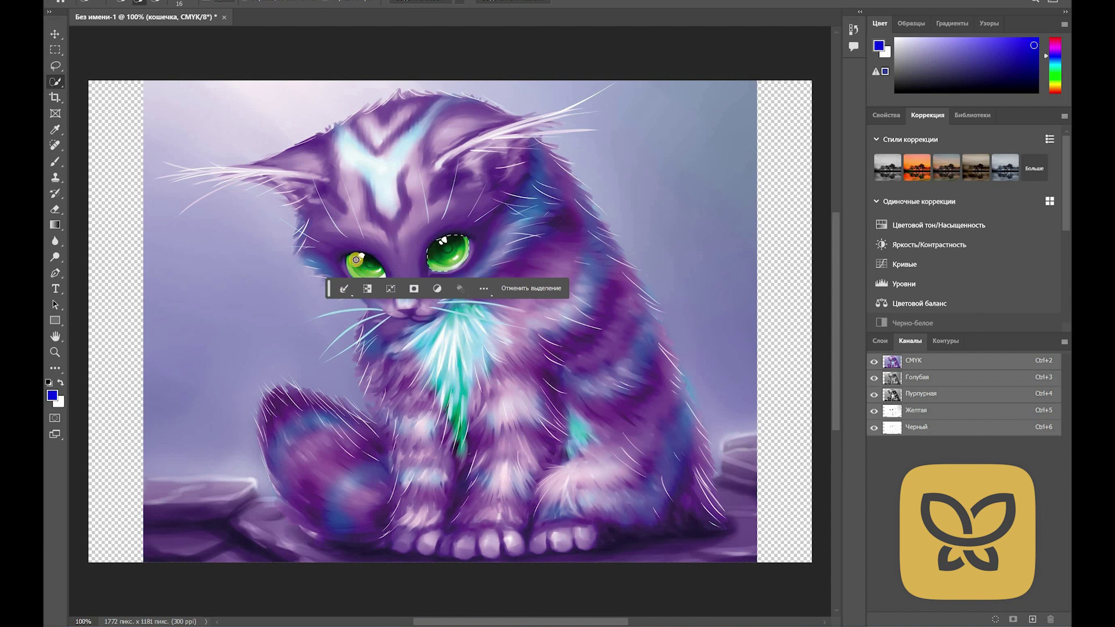
left_click(360, 270)
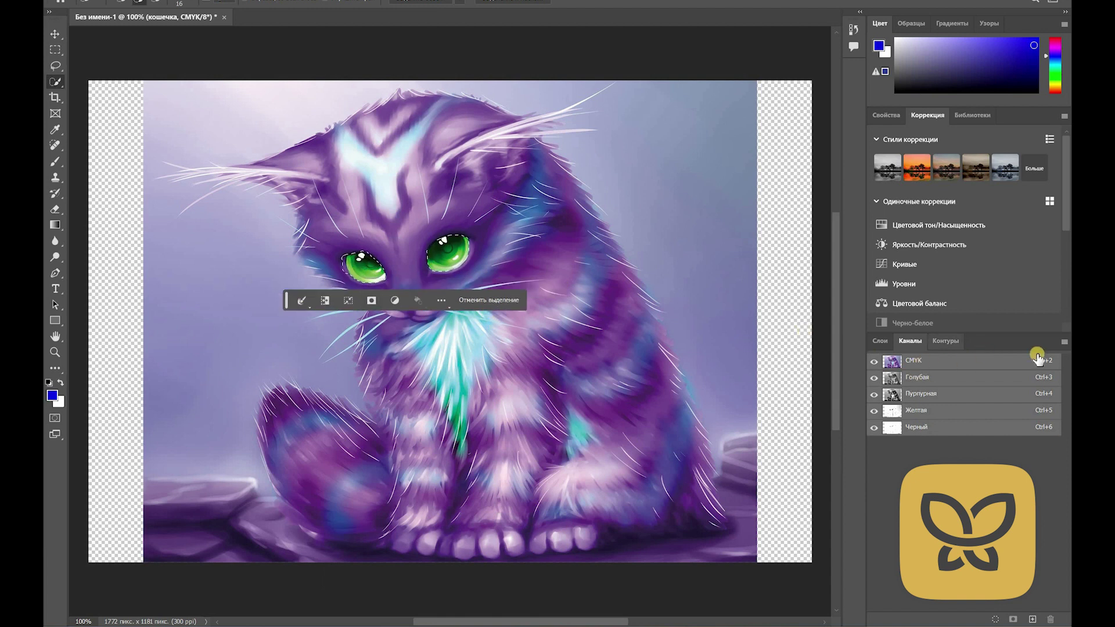
left_click(880, 341)
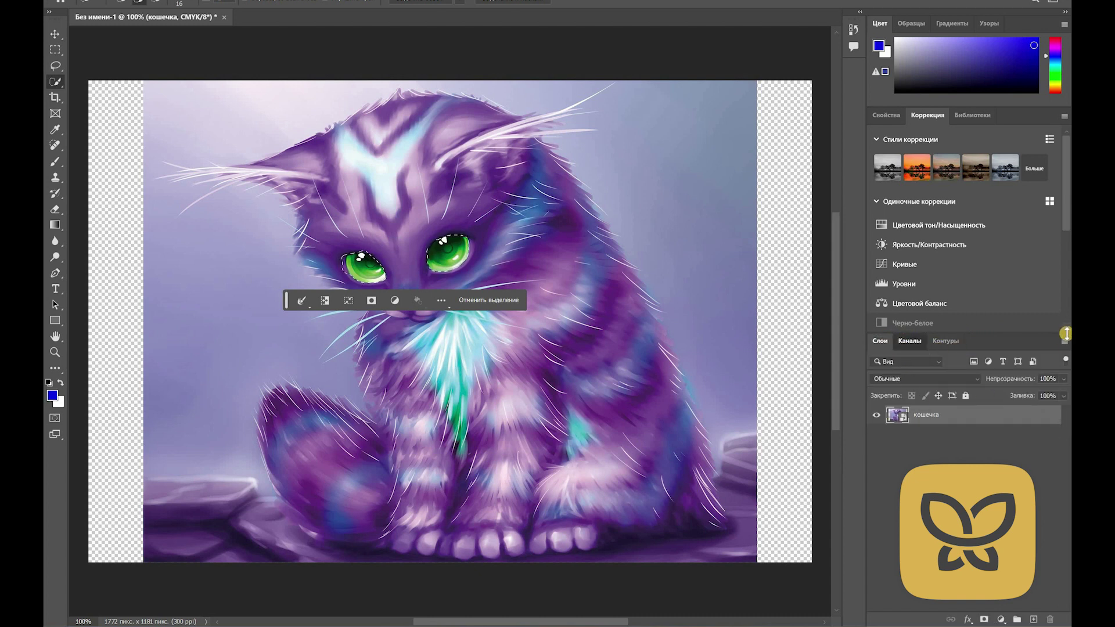
left_click(910, 342)
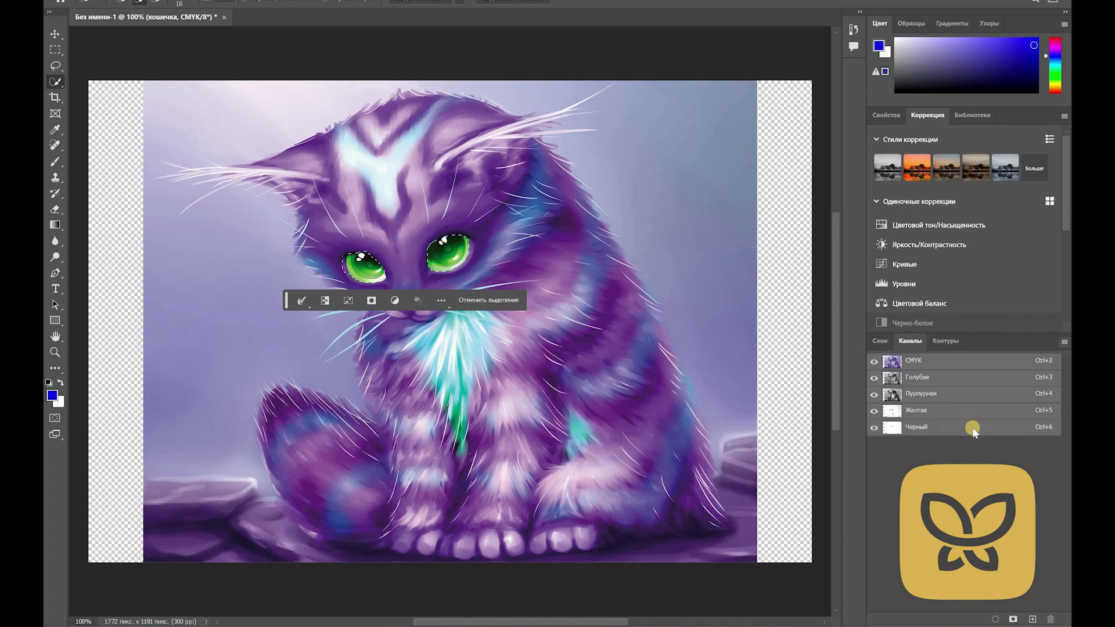
left_click(1065, 342)
left_click(983, 393)
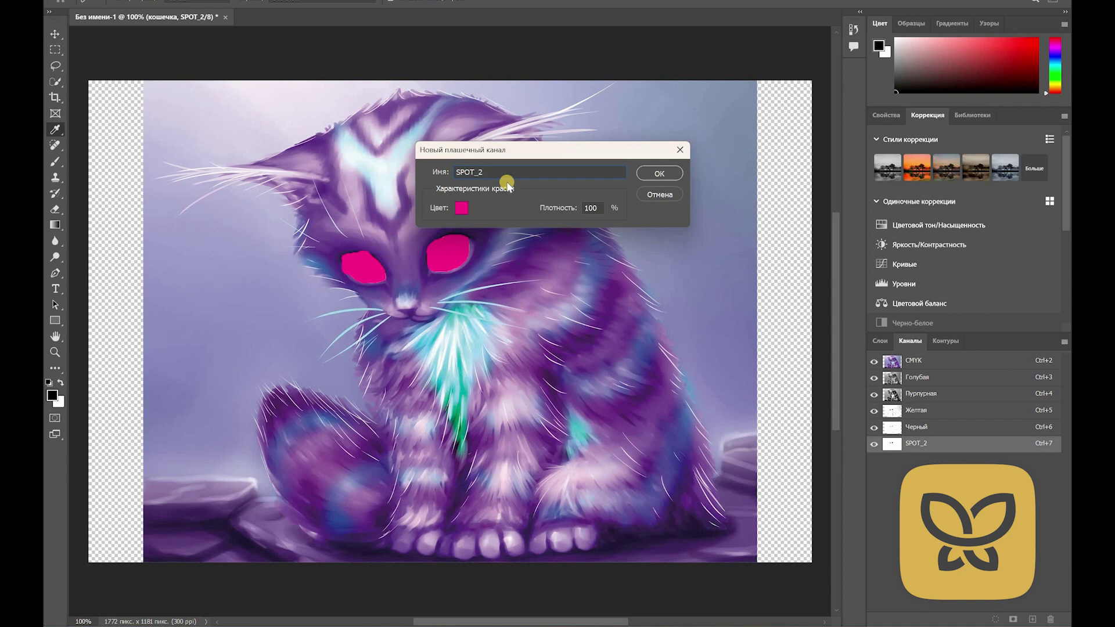
Name the eye spot channel SPOT_3 with blue ink 00a2ff and confirm it.
type("3")
left_click(466, 210)
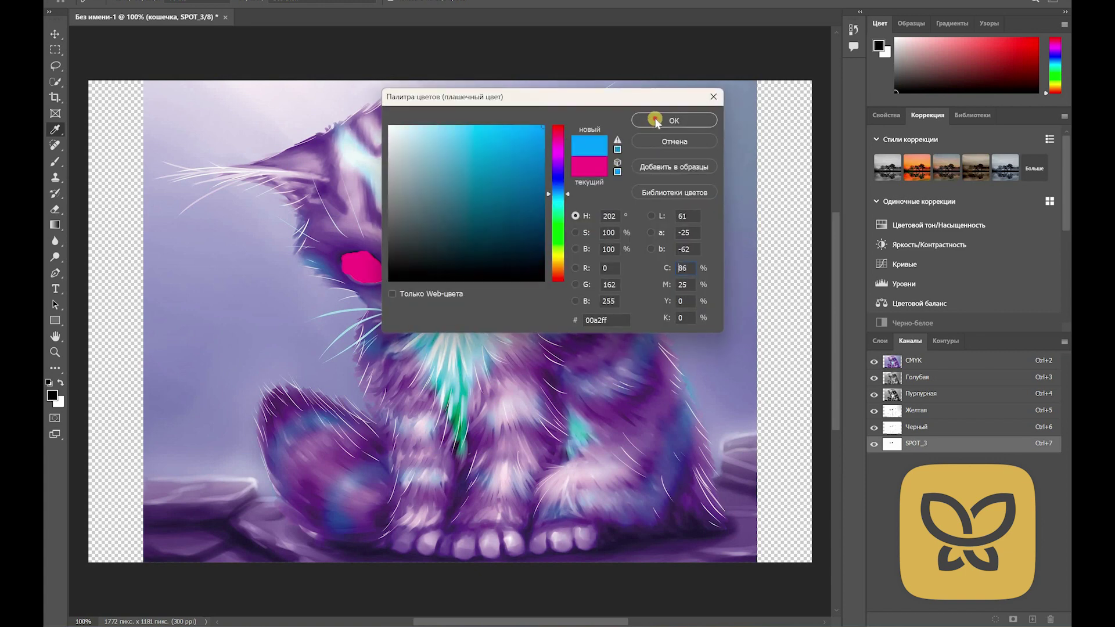
left_click(668, 121)
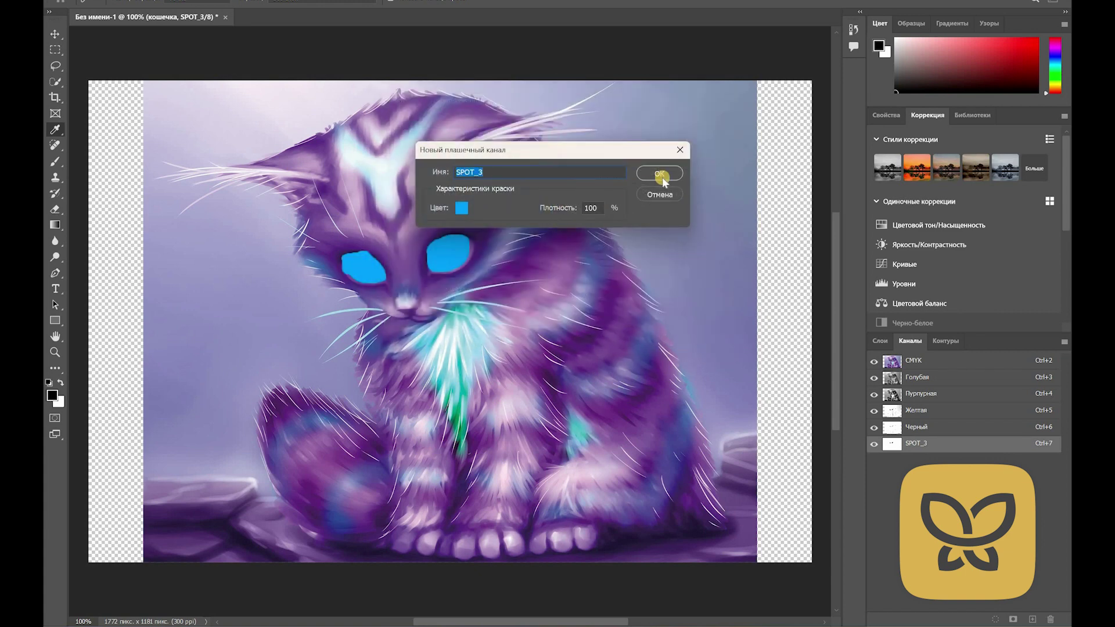
left_click(661, 172)
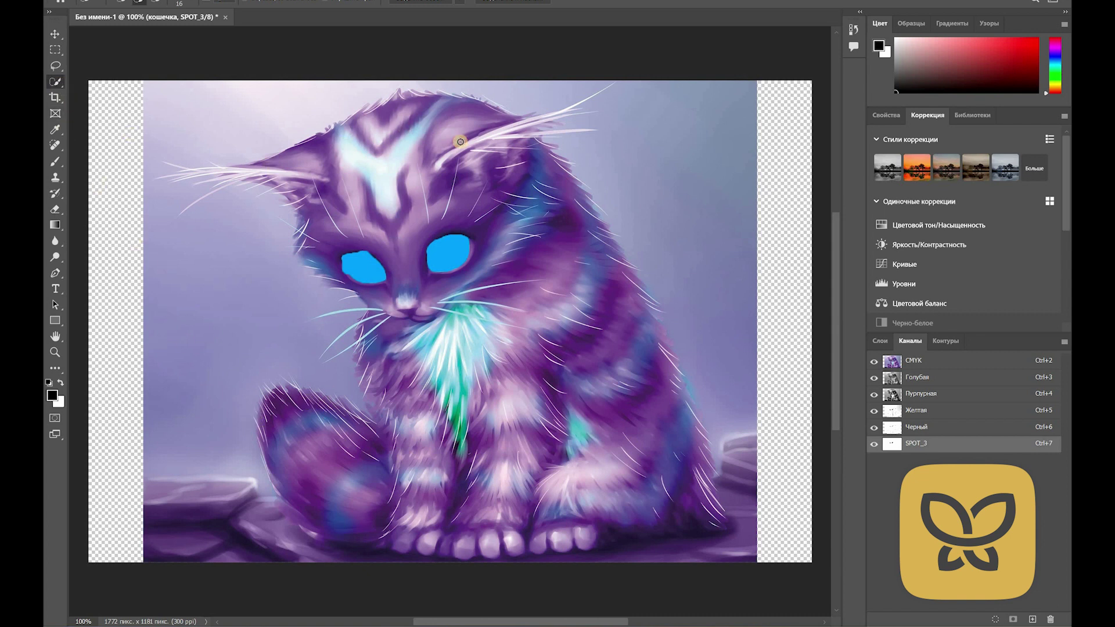
Quick-select the cat's body and head and start a new spot channel from it.
left_click_drag(593, 242, 591, 265)
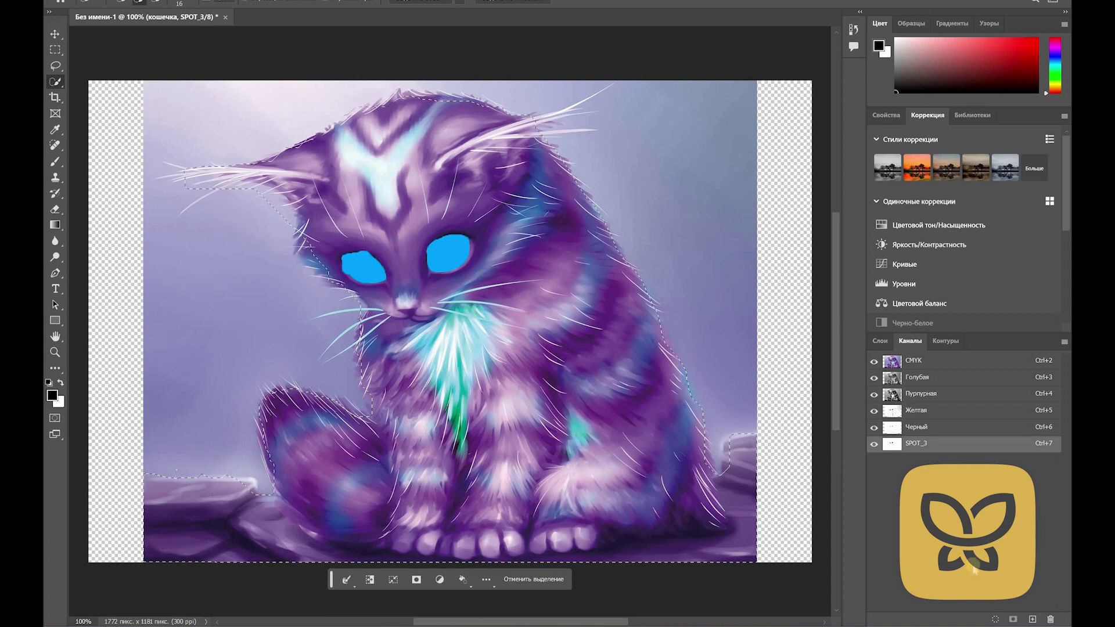
left_click(1064, 342)
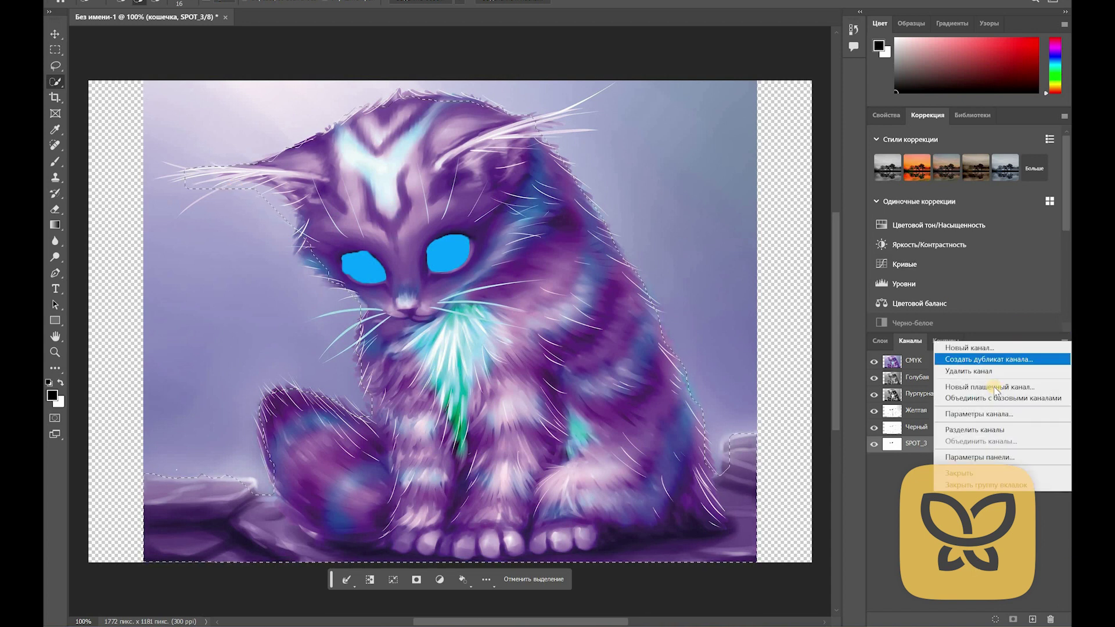
left_click(996, 388)
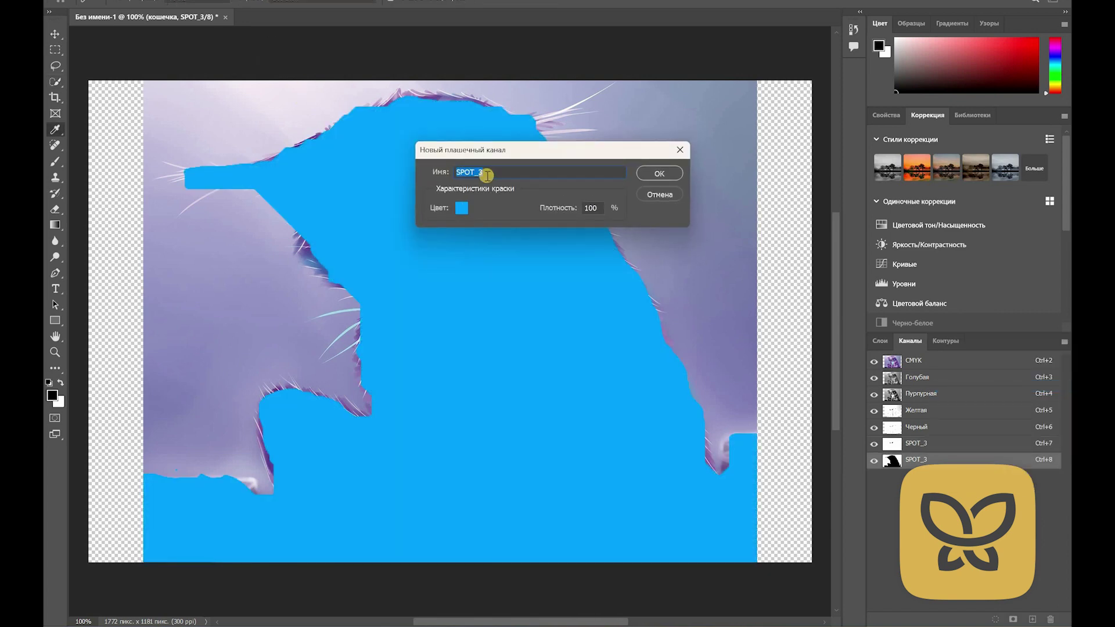
Name the body spot channel SPOT_1 with magenta ink ff0090 and confirm it.
left_click(520, 187)
key("BackSpace")
type("1")
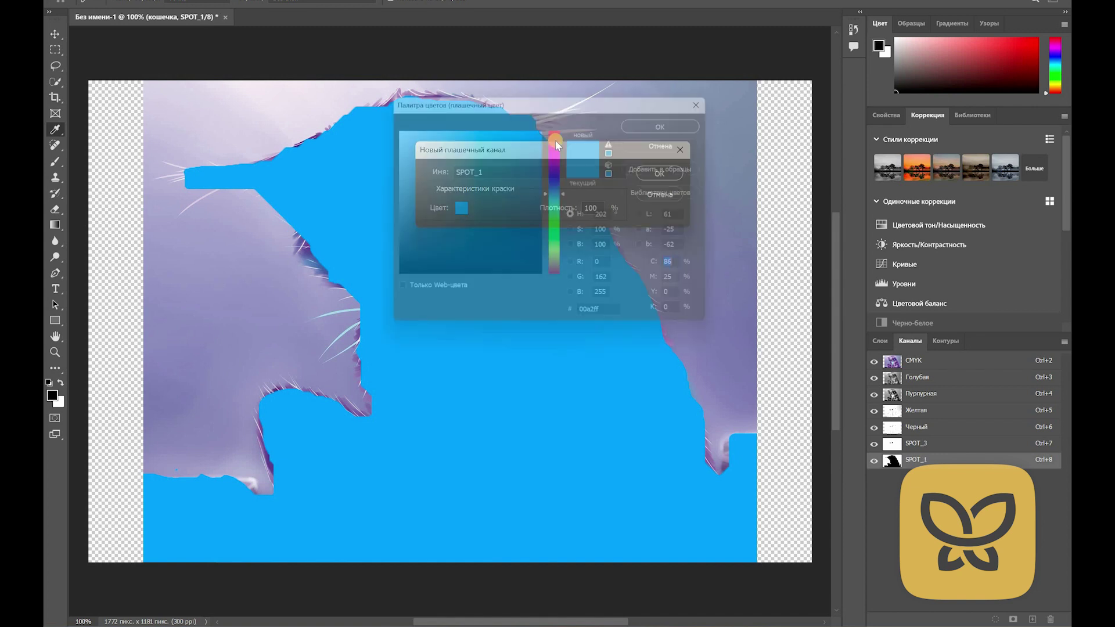
left_click(557, 140)
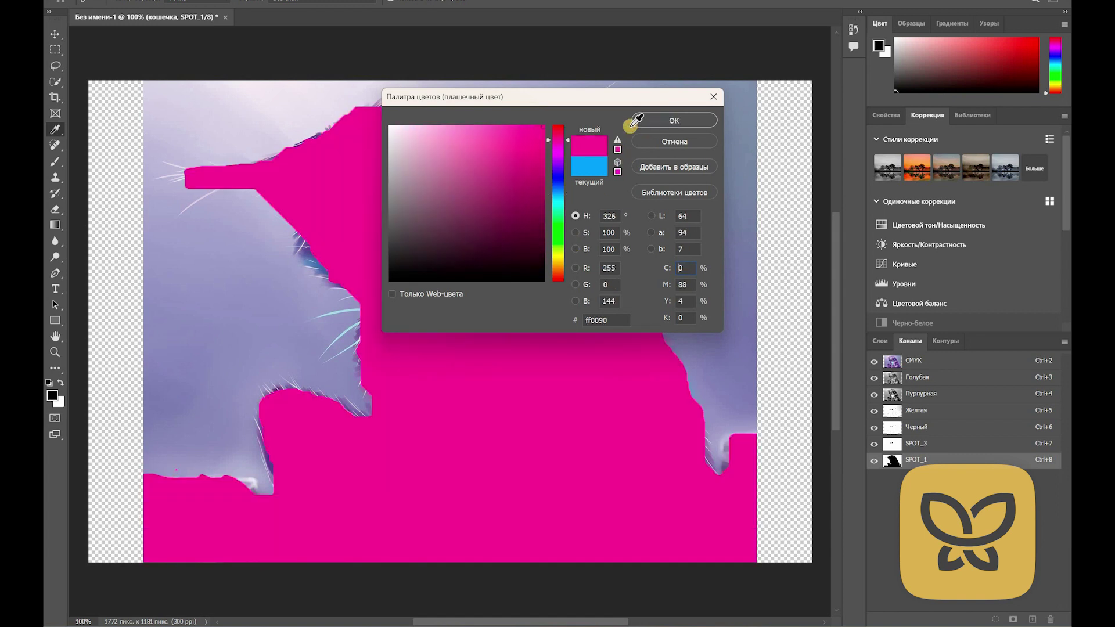
key("Return")
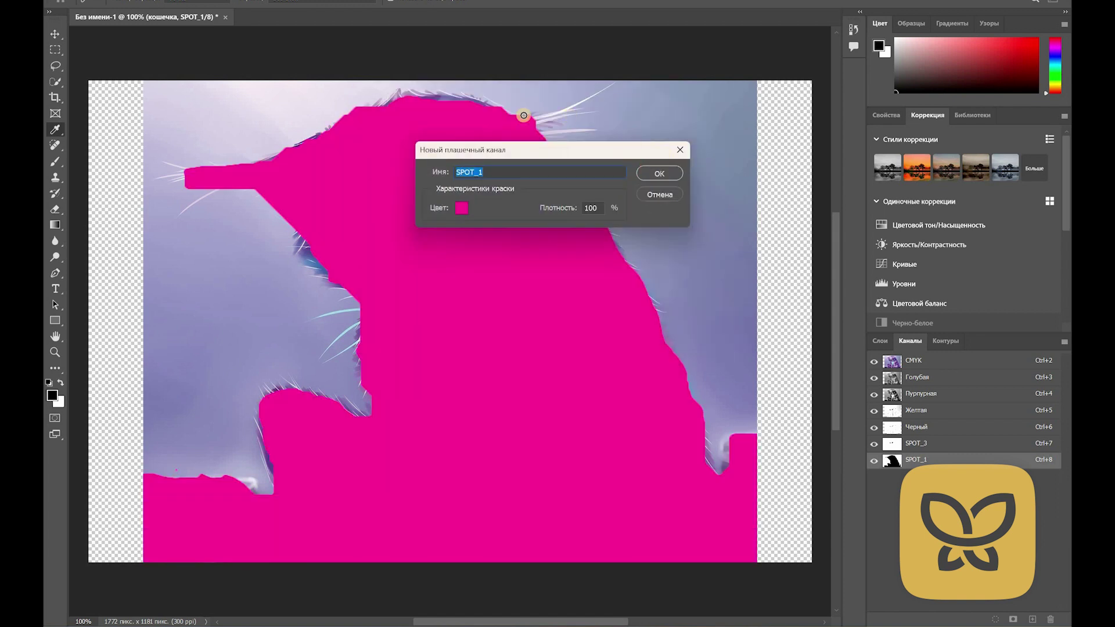
key("Return")
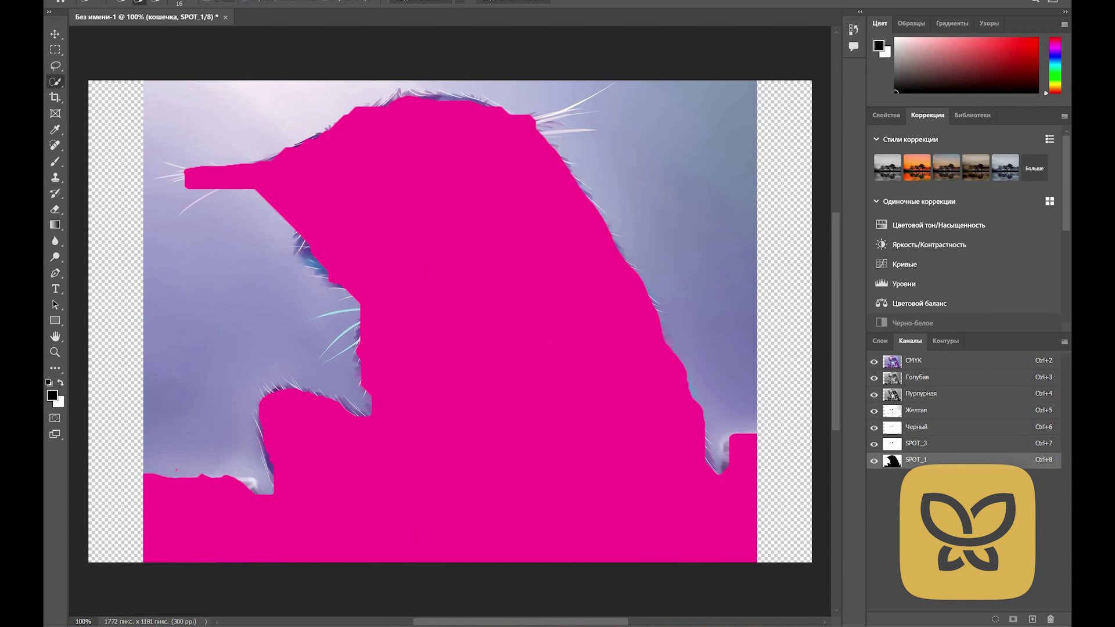
left_click(69, 0)
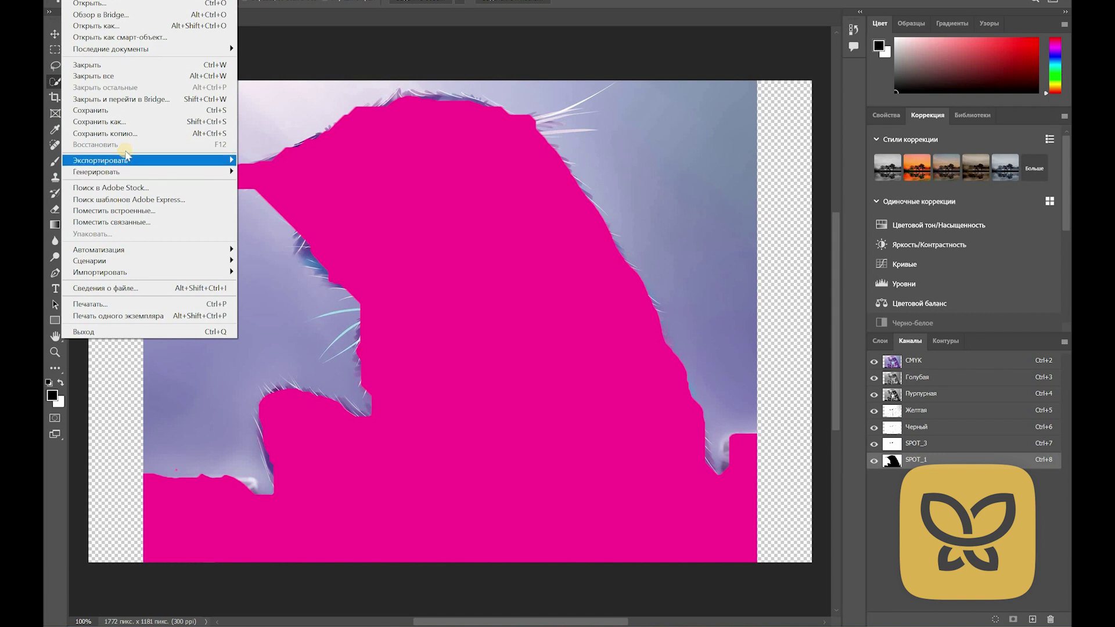
Save a Photoshop PDF copy named 123 with Spot Colors kept into the NOCAI folder.
left_click(101, 124)
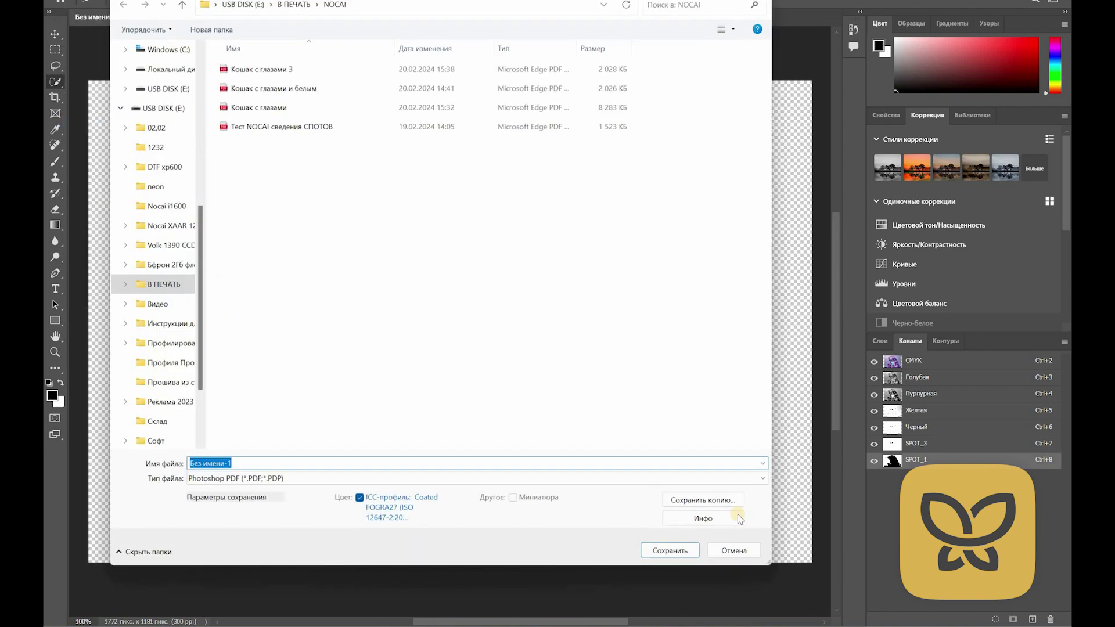
left_click(724, 503)
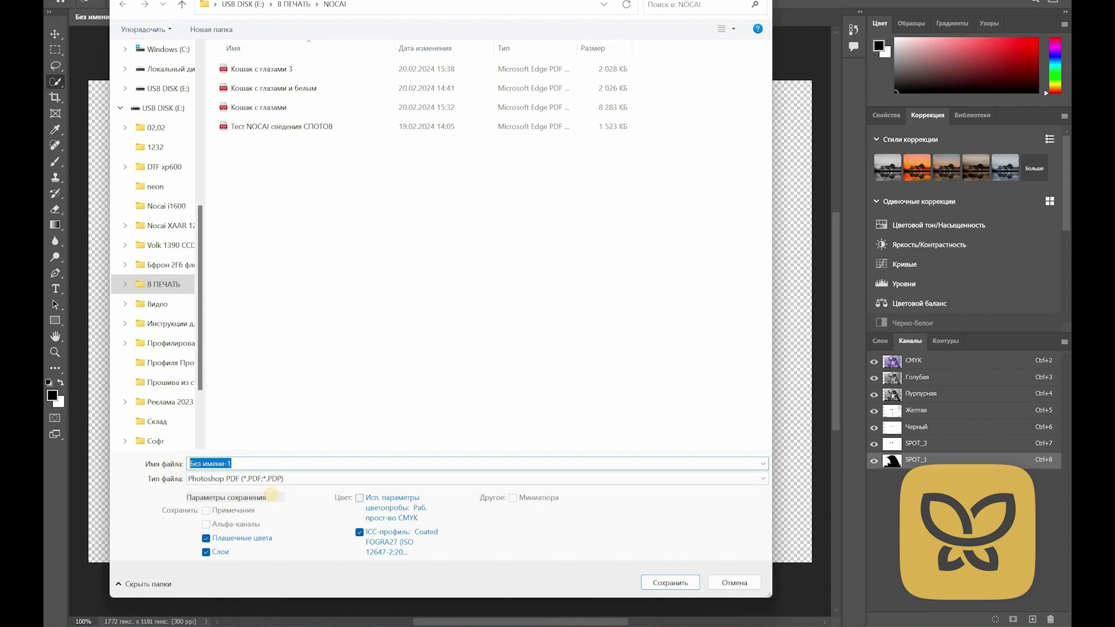
type("123")
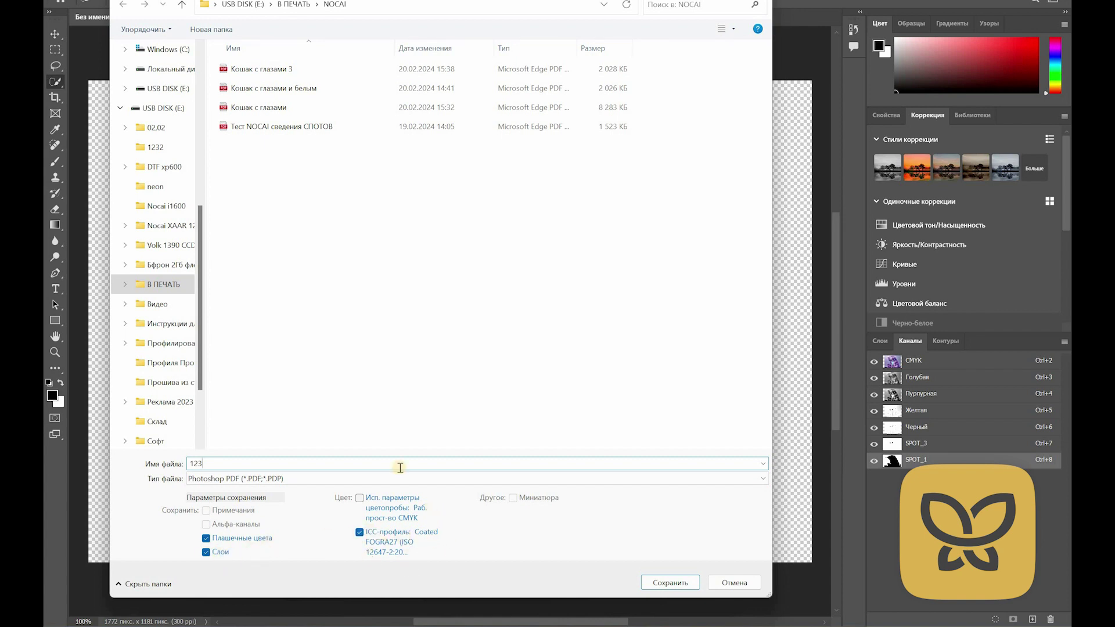
left_click(677, 582)
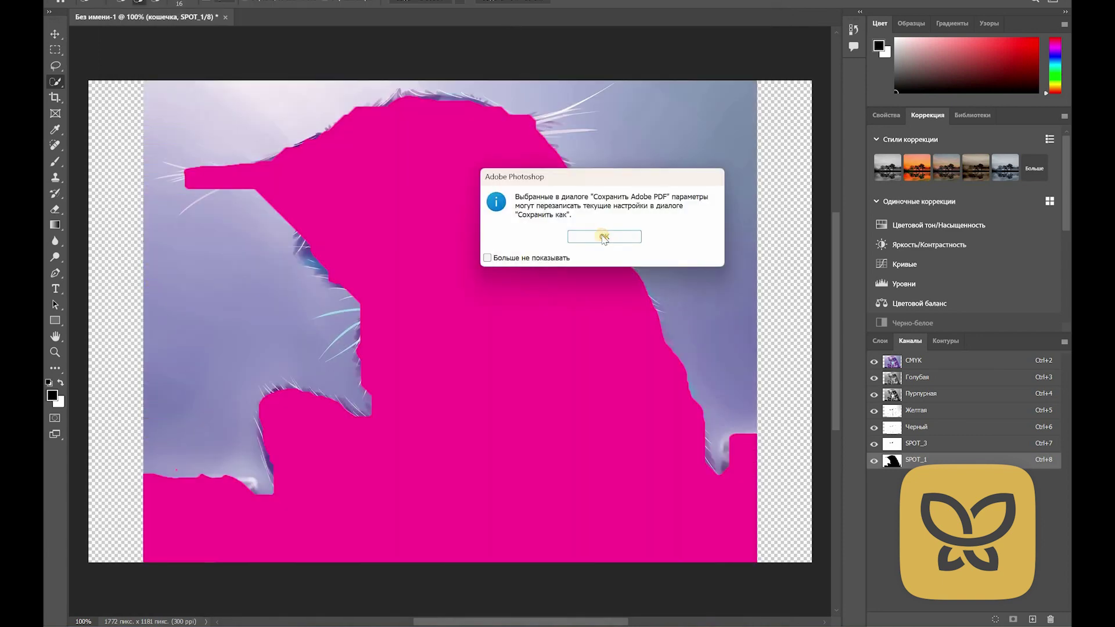
left_click(605, 237)
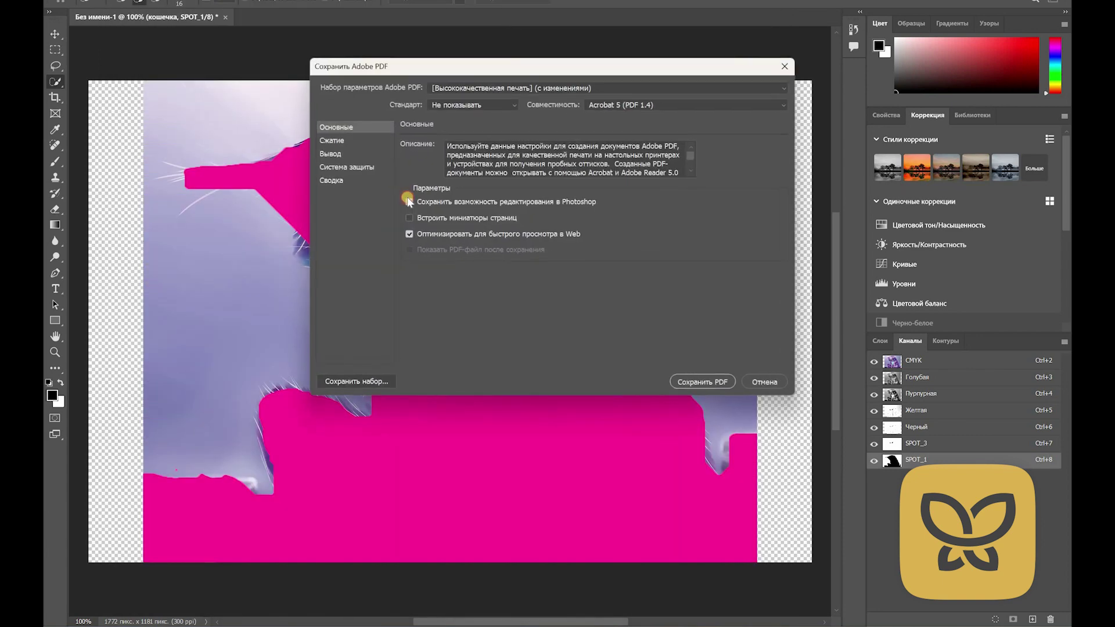
left_click(689, 386)
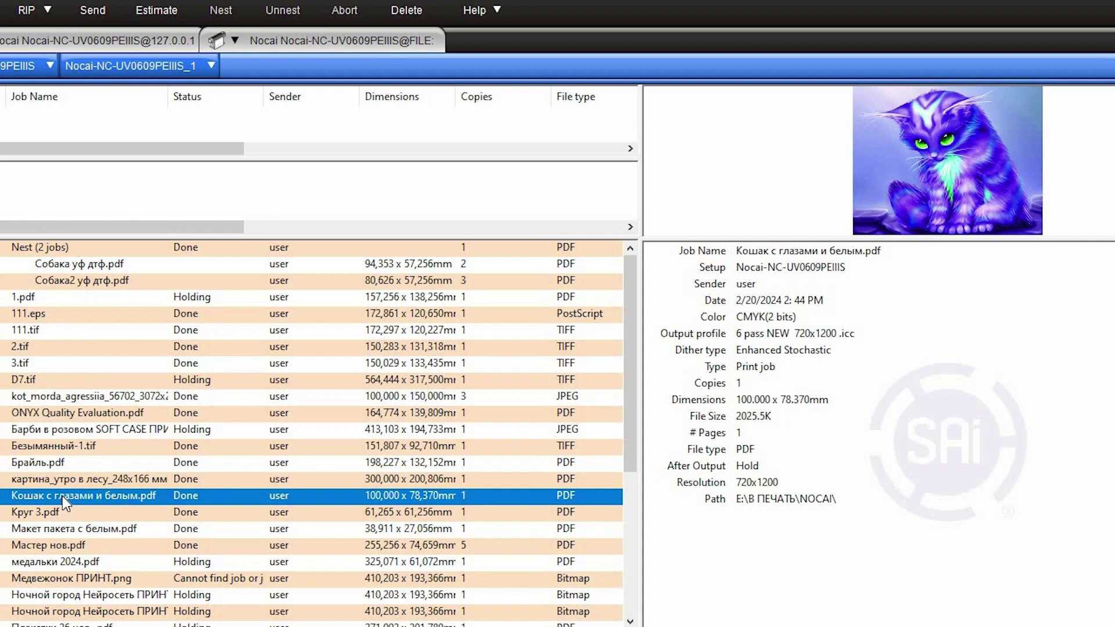
Open the cat PDF job's properties in the queue and show its Output Channels tab.
double_click(61, 496)
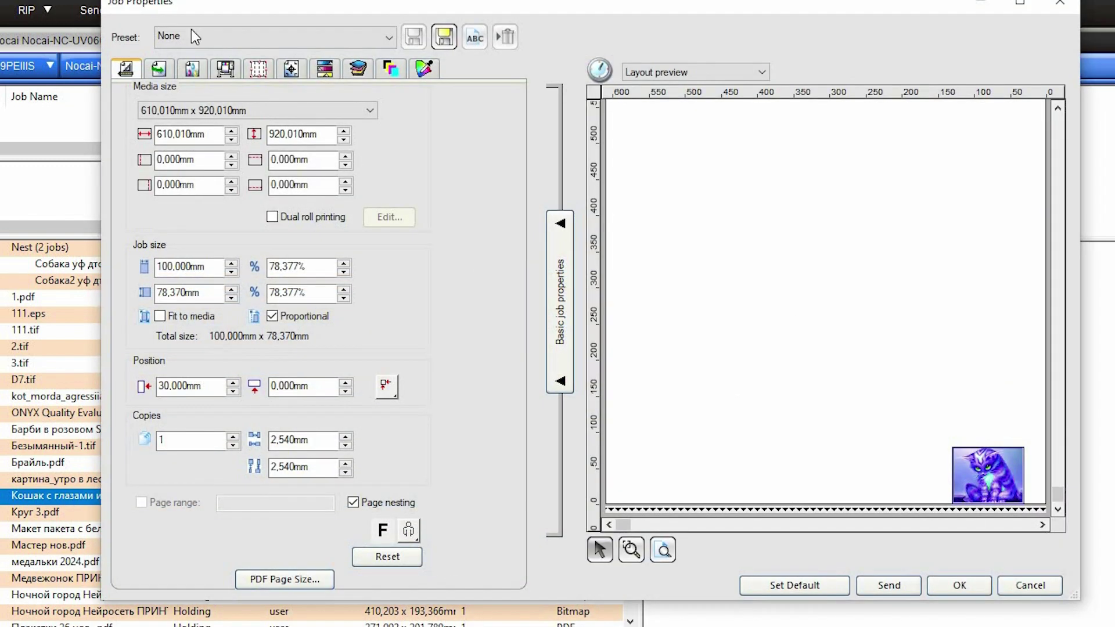
left_click(389, 68)
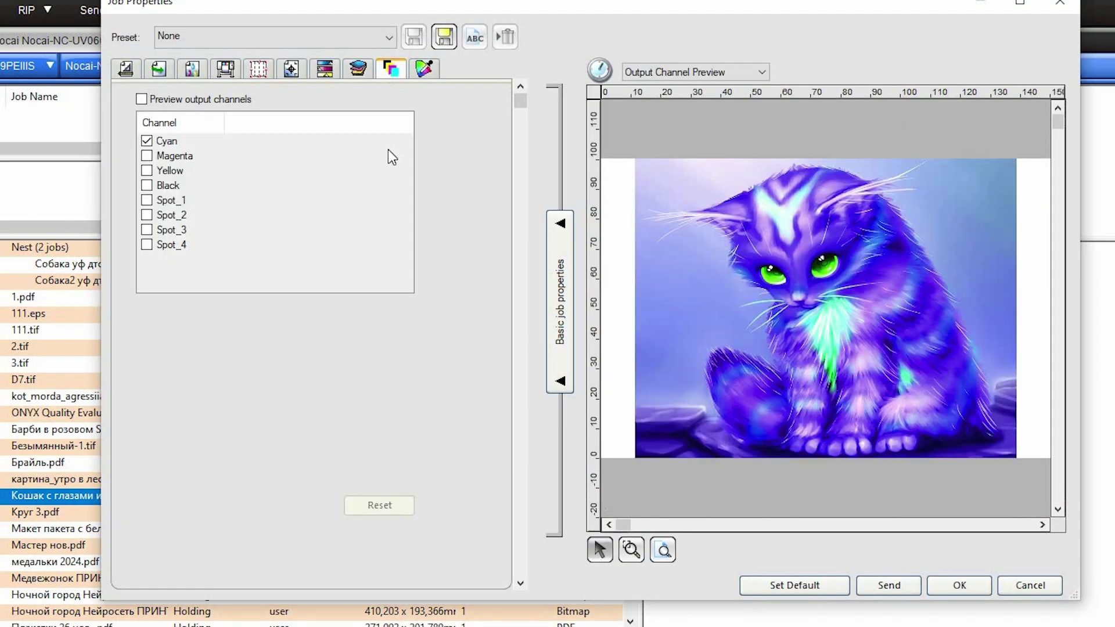
Preview output channels with Cyan, Magenta, Yellow and Black, toggling Spot_1 on then off.
left_click(141, 99)
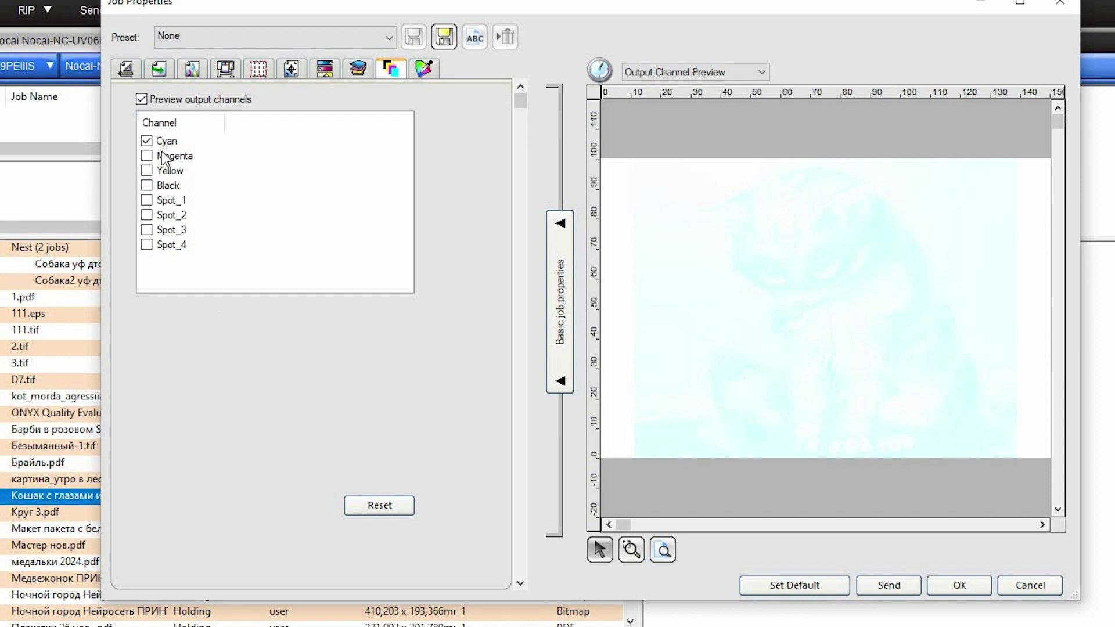
left_click(149, 170)
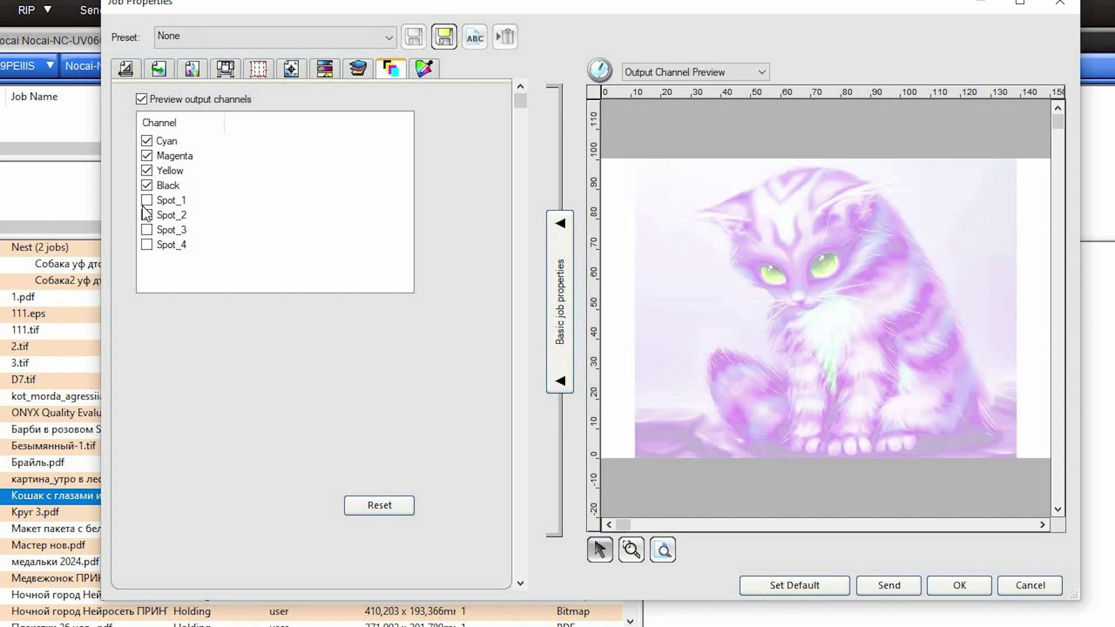
left_click(146, 201)
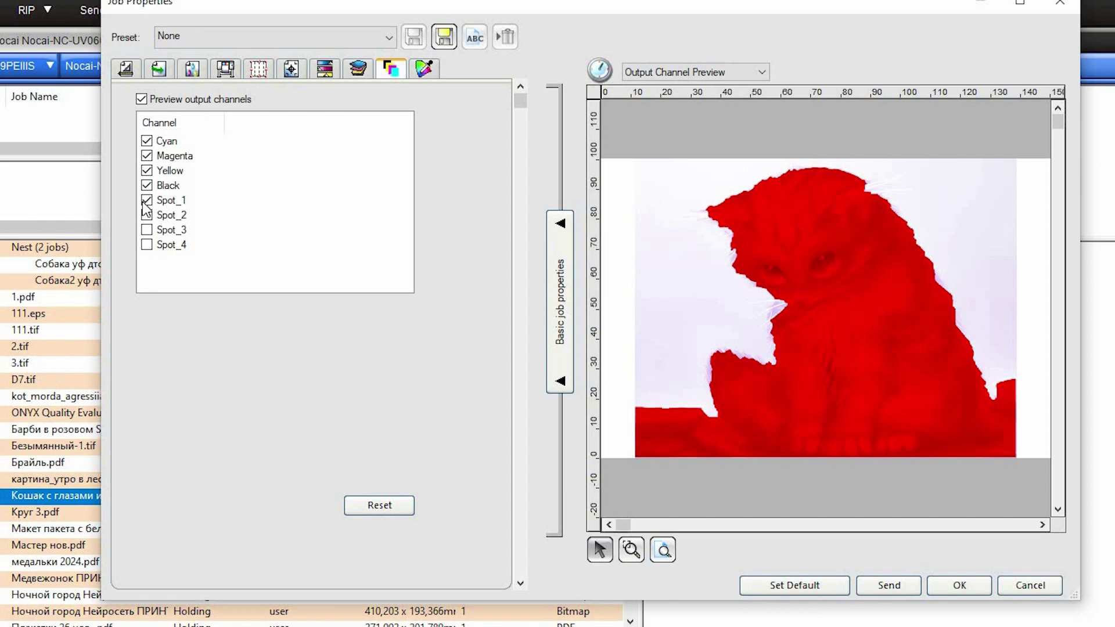
left_click(145, 201)
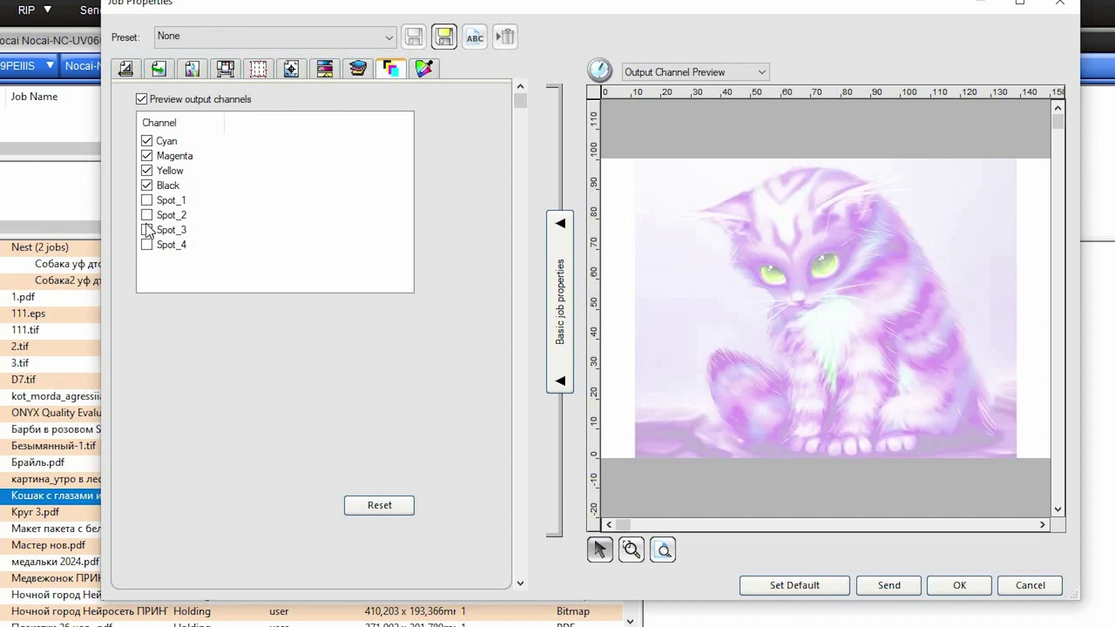